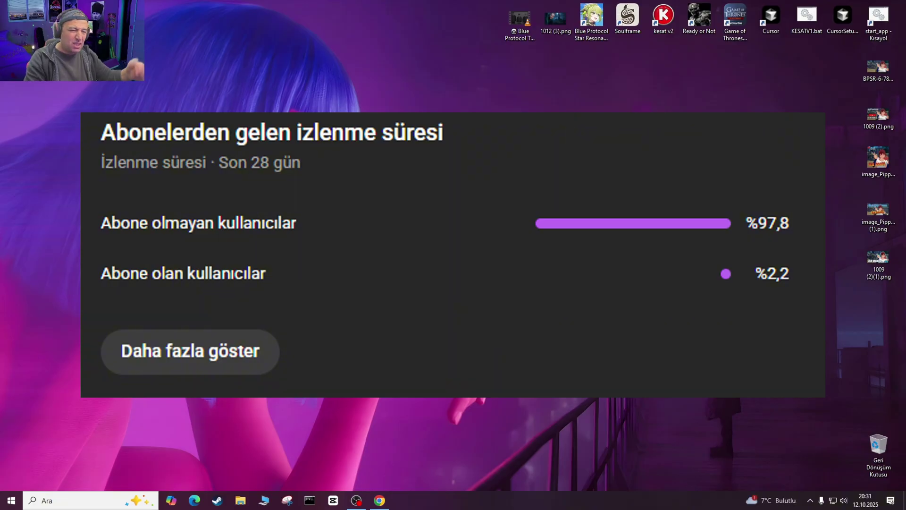
Switch to the Pippit page in Chrome and review the free and Başlangıç subscription plans
left_click(383, 503)
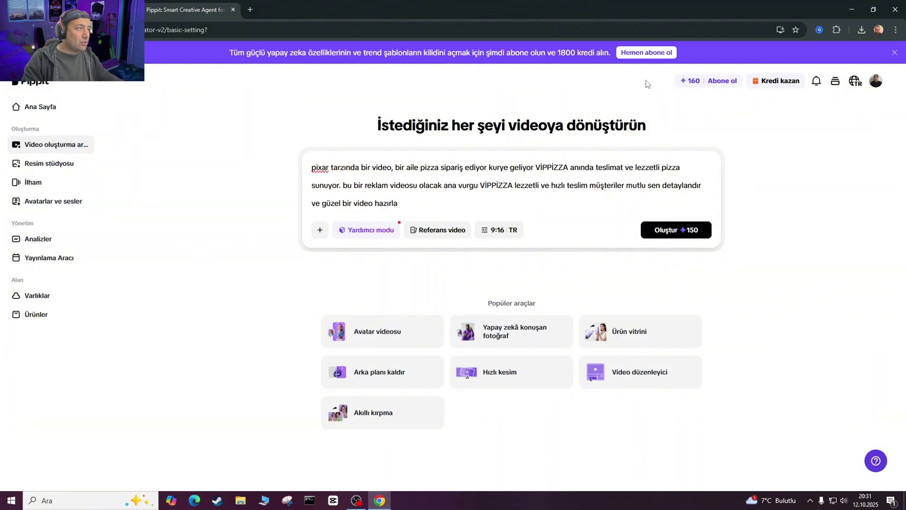
left_click(634, 54)
scroll(131, 226, "down", 2)
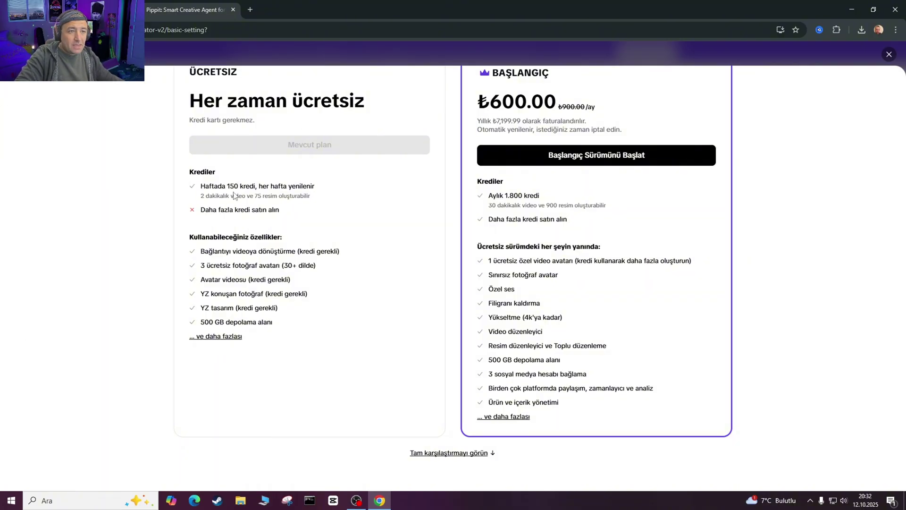
scroll(350, 261, "up", 1)
scroll(350, 261, "up", 2)
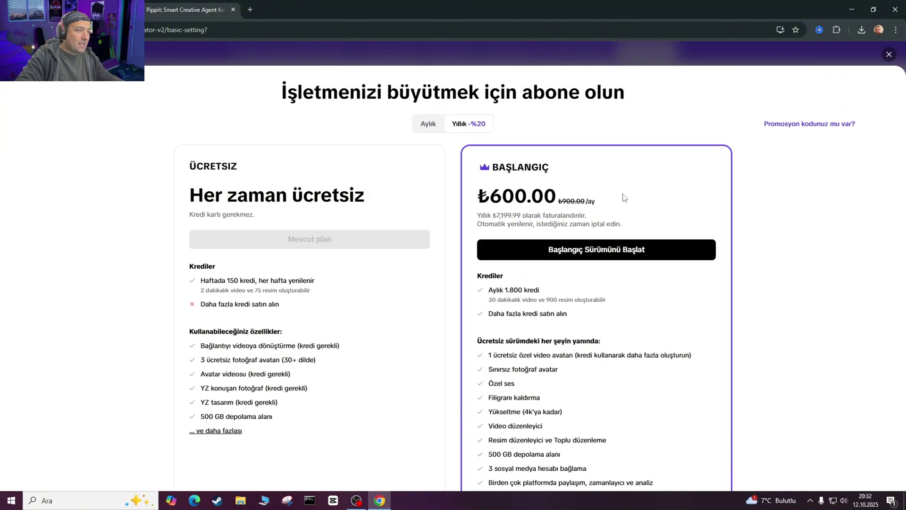
Compare the monthly and yearly billing of the Başlangıç plan, then leave the subscription page
left_click(428, 124)
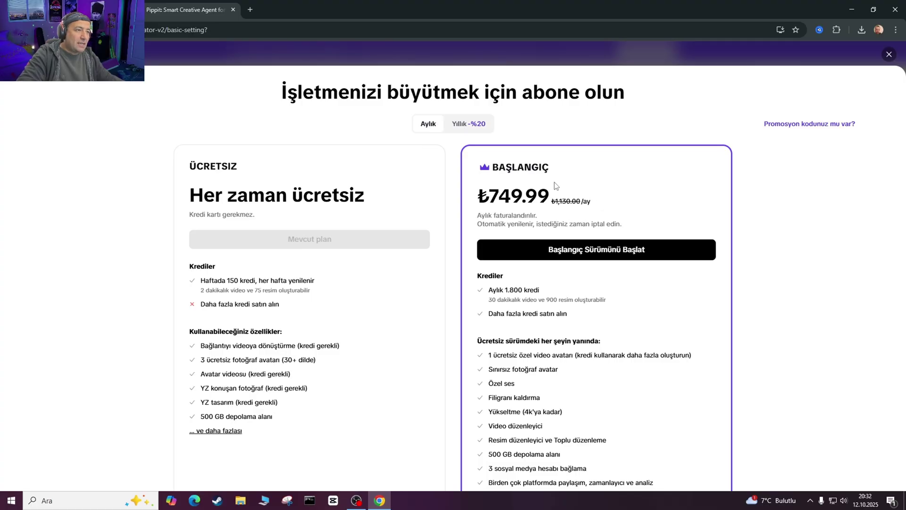
left_click(462, 124)
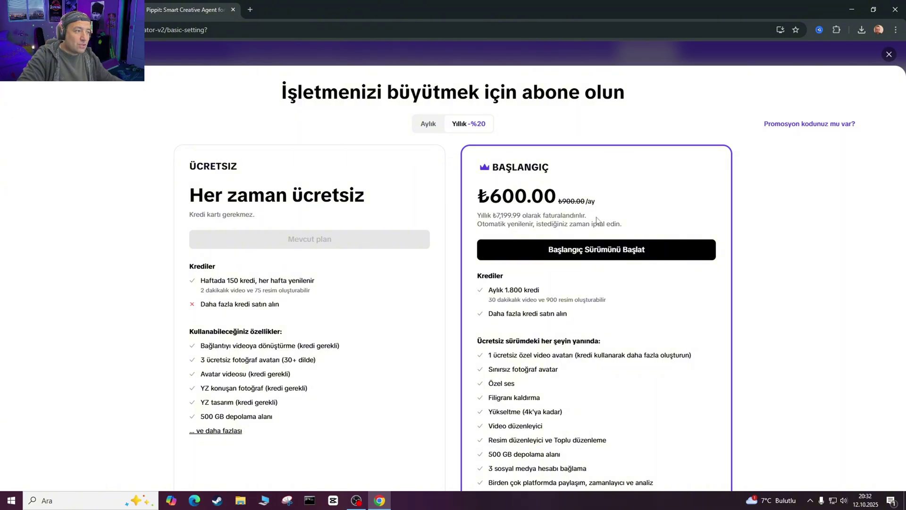
left_click_drag(590, 216, 465, 217)
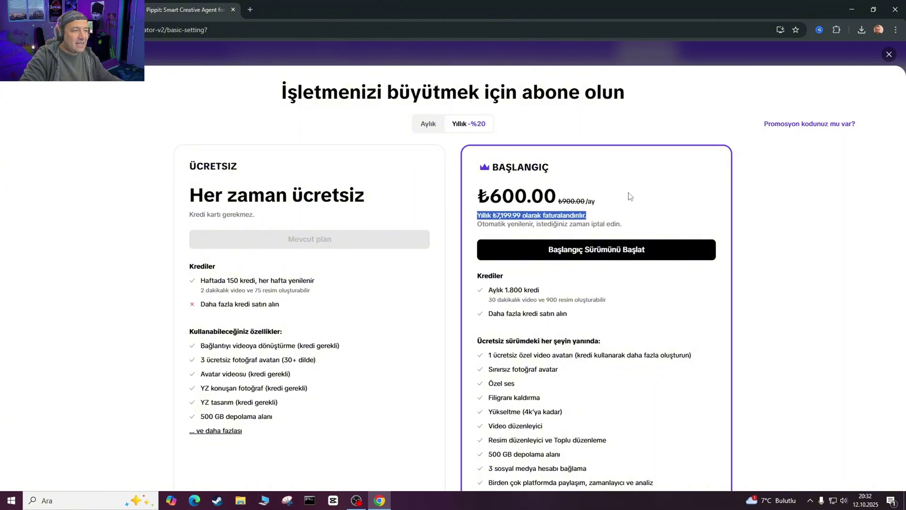
scroll(566, 235, "down", 2)
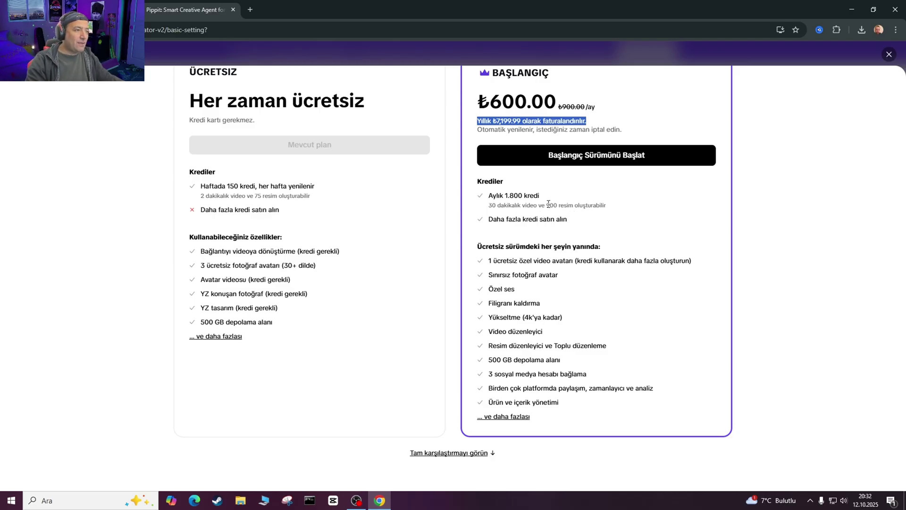
scroll(325, 148, "up", 1)
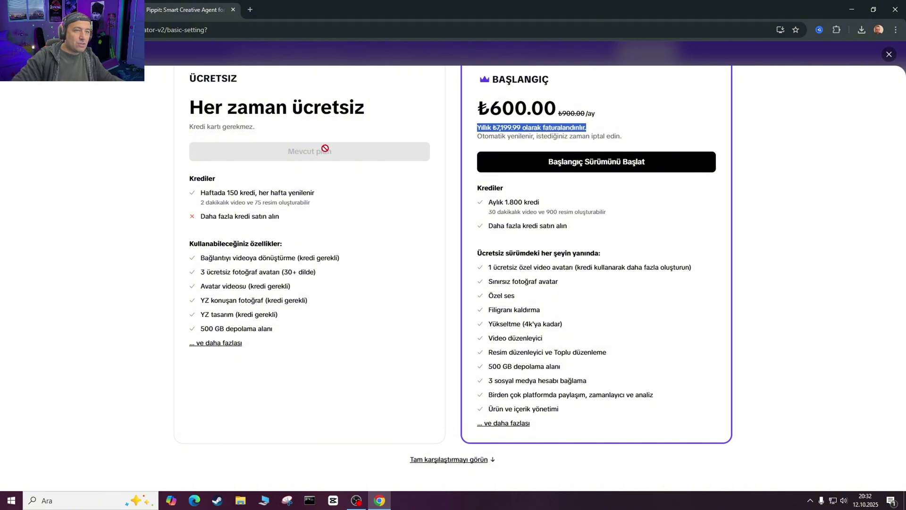
scroll(324, 148, "up", 3)
left_click(887, 56)
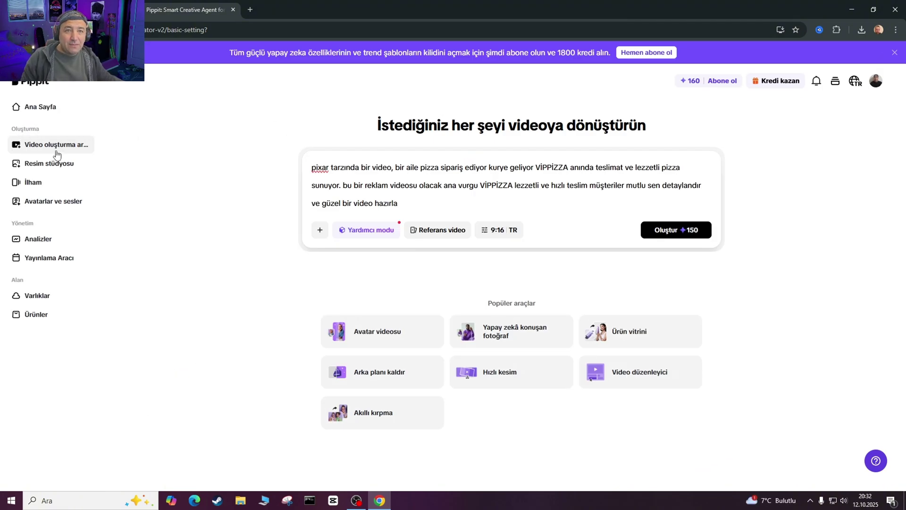
Examine the options for attaching content and read through the VİPPİZZA advertisement prompt
left_click(320, 234)
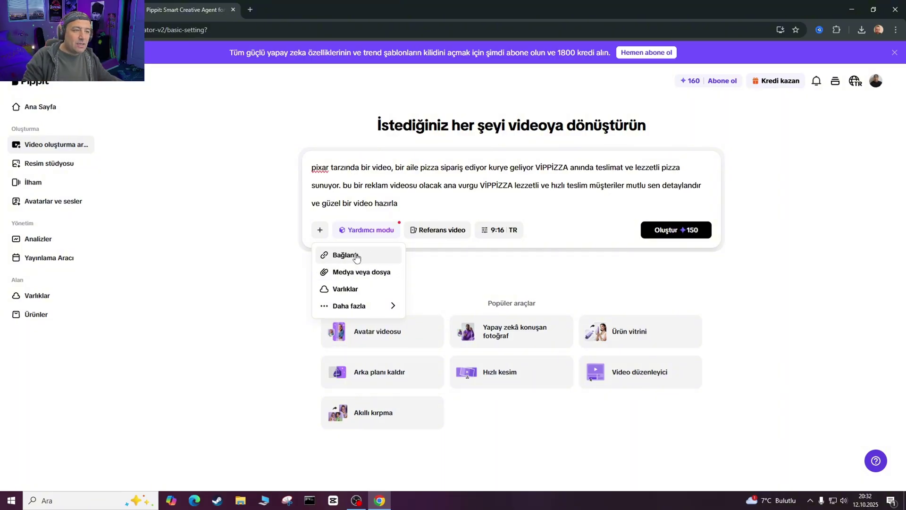
left_click(236, 245)
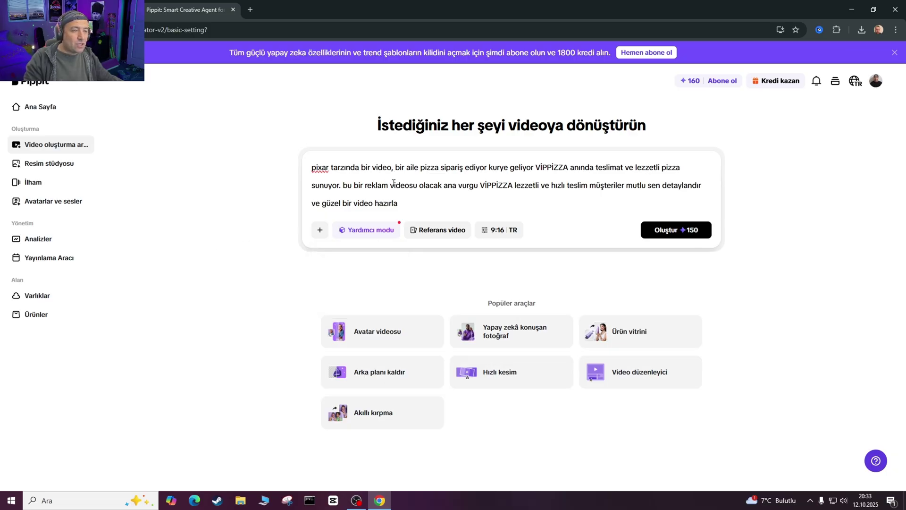
left_click_drag(400, 200, 292, 163)
left_click(382, 166)
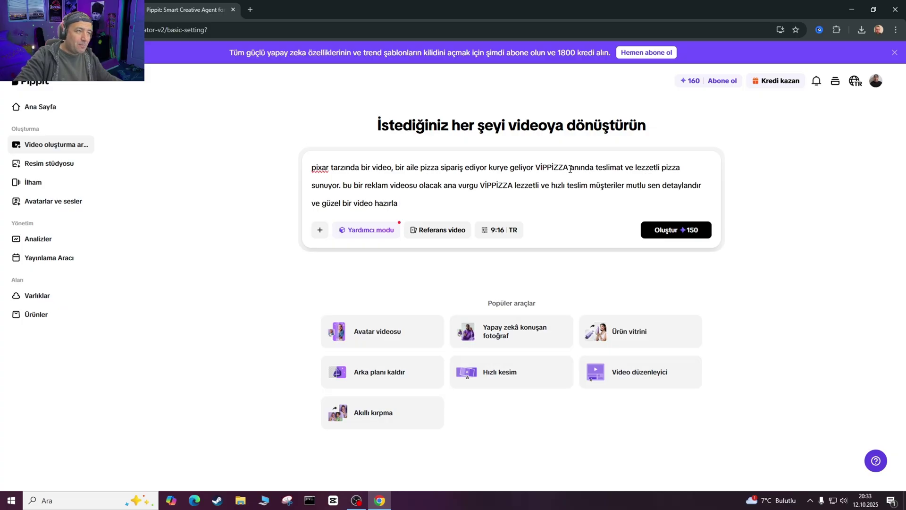
mouse_move(570, 169)
left_mouse_down()
mouse_move(552, 168)
mouse_move(565, 167)
left_mouse_up()
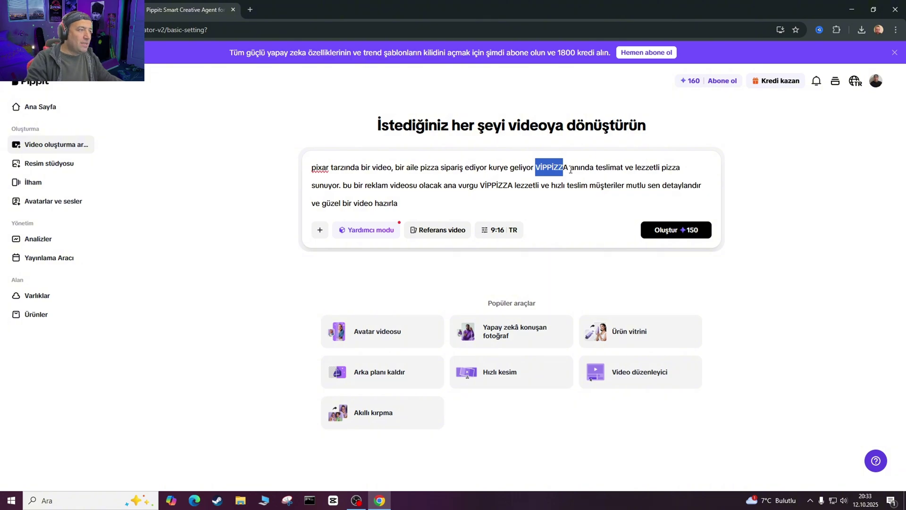
left_click(570, 169)
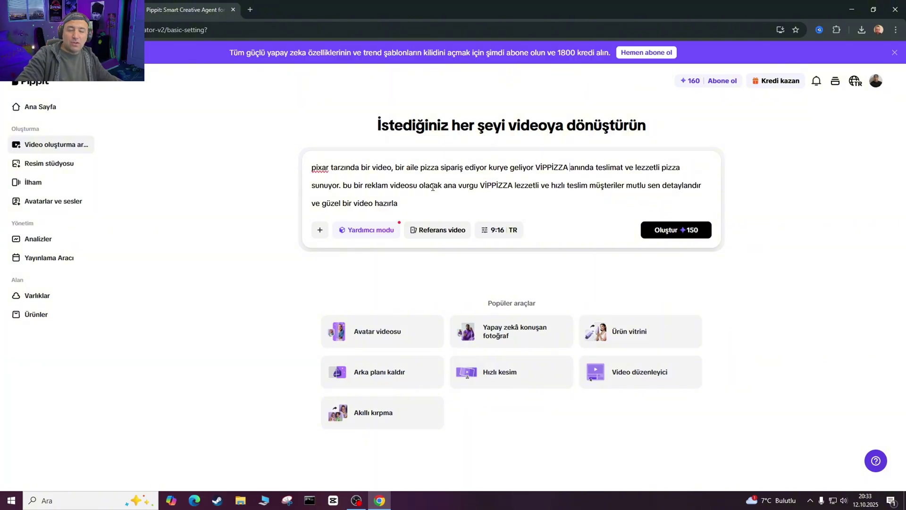
left_click_drag(406, 202, 255, 133)
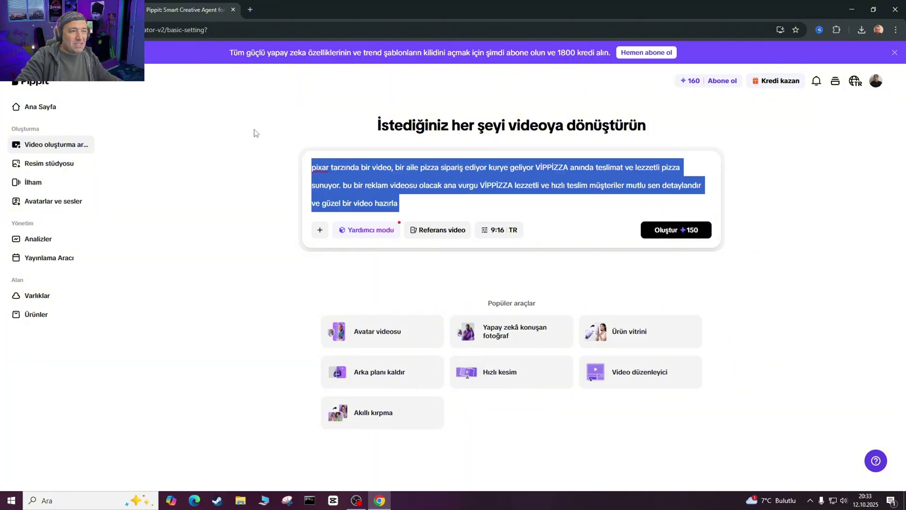
left_click(372, 174)
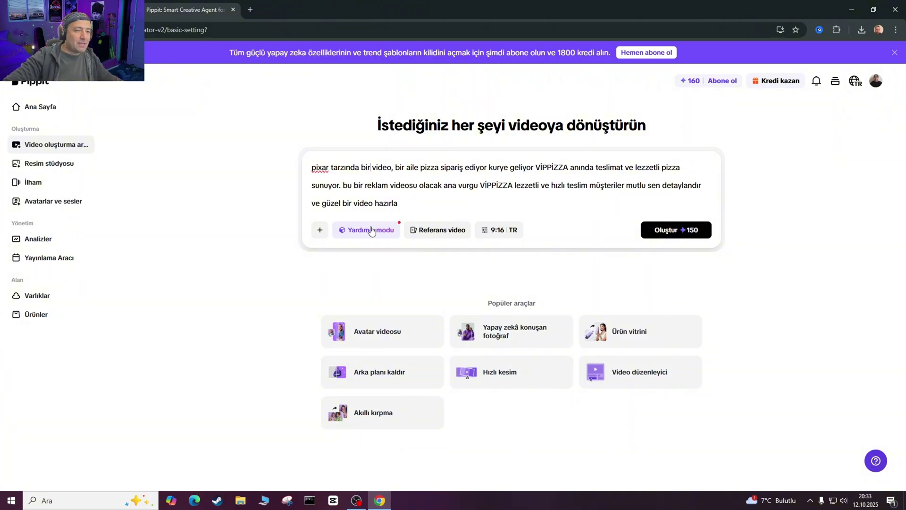
View the available creation modes for the video and highlight the style word at the start of the prompt
left_click(370, 230)
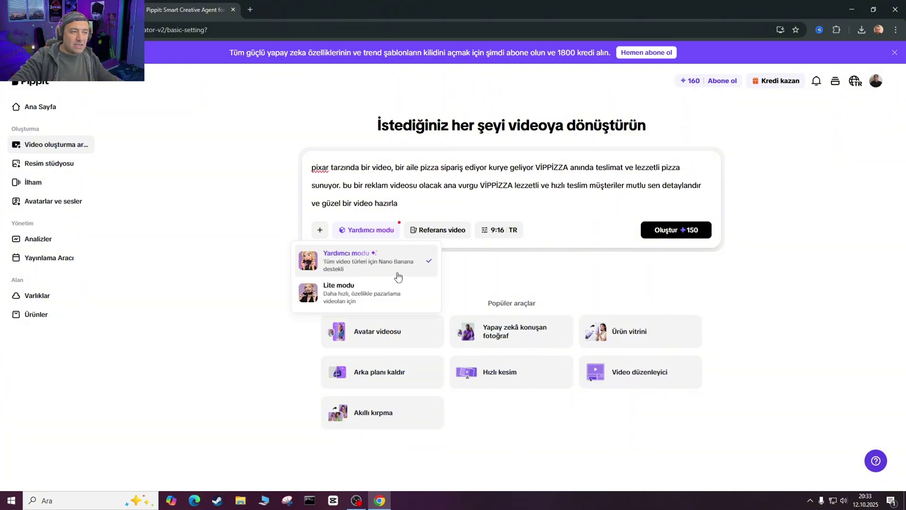
left_click(362, 189)
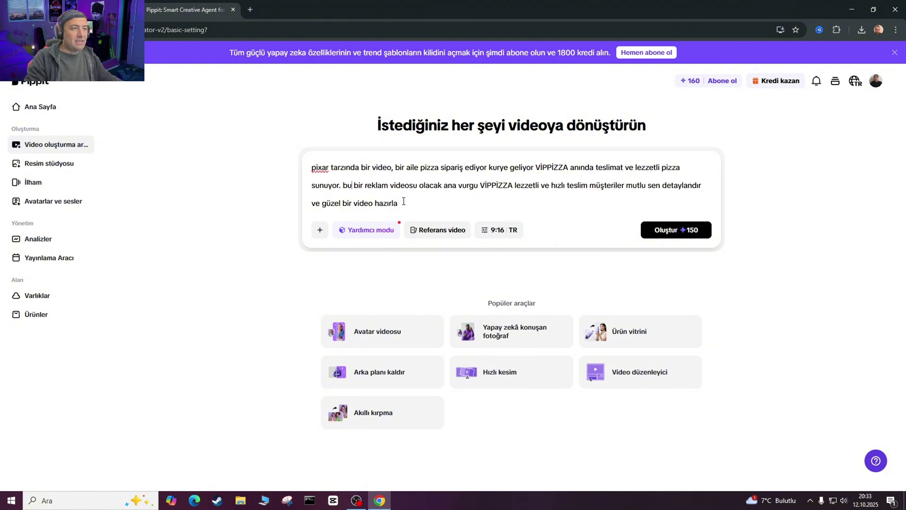
left_click_drag(327, 168, 311, 167)
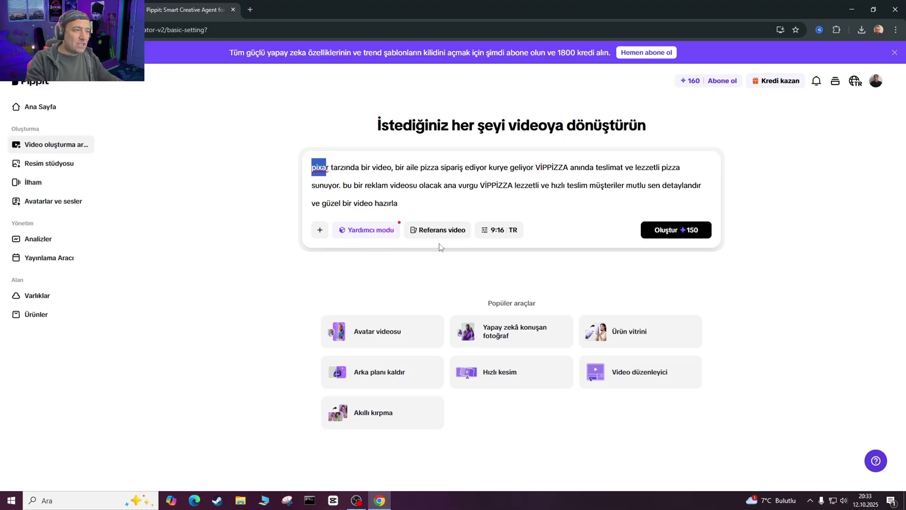
Set the video's aspect ratio to 16:9 and its language to Türkçe
left_click(489, 235)
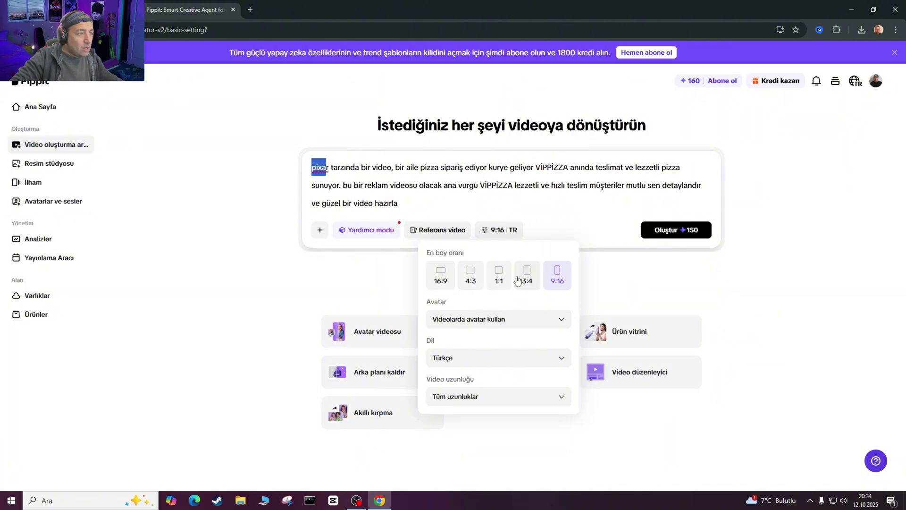
left_click(441, 275)
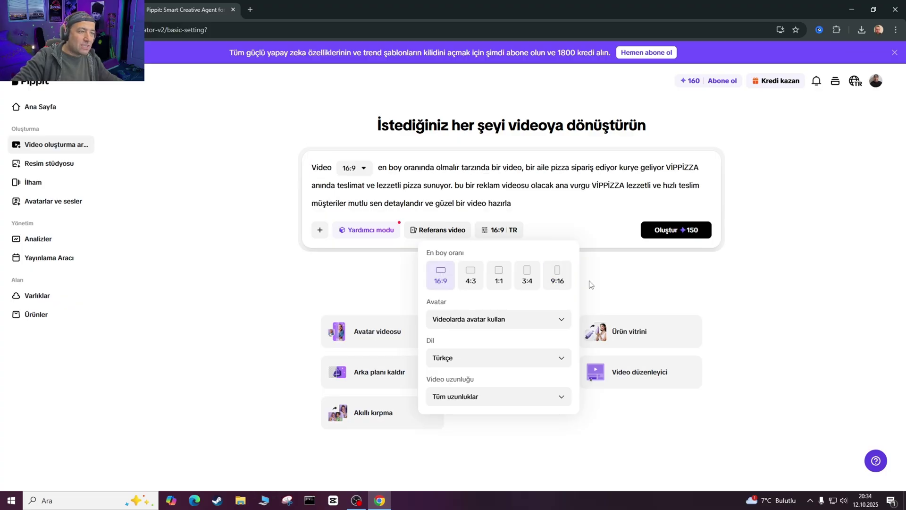
left_click(614, 282)
left_click(520, 235)
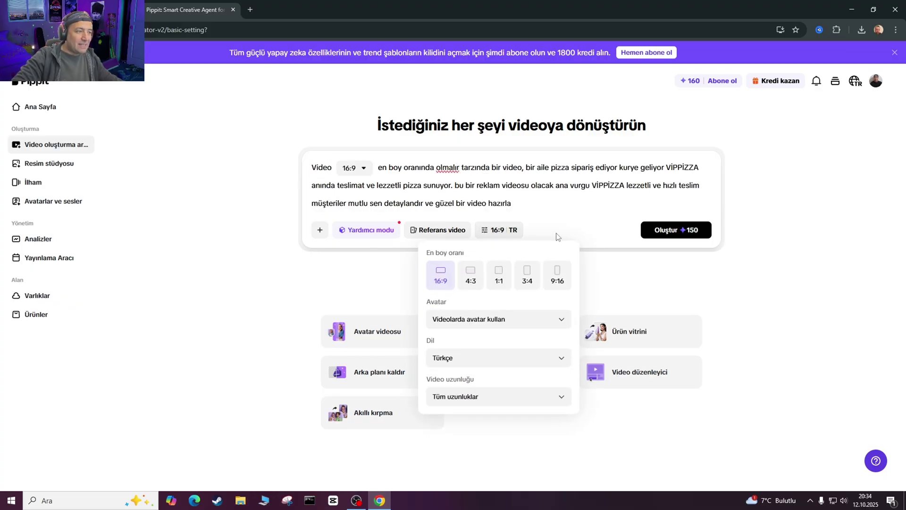
left_click(471, 358)
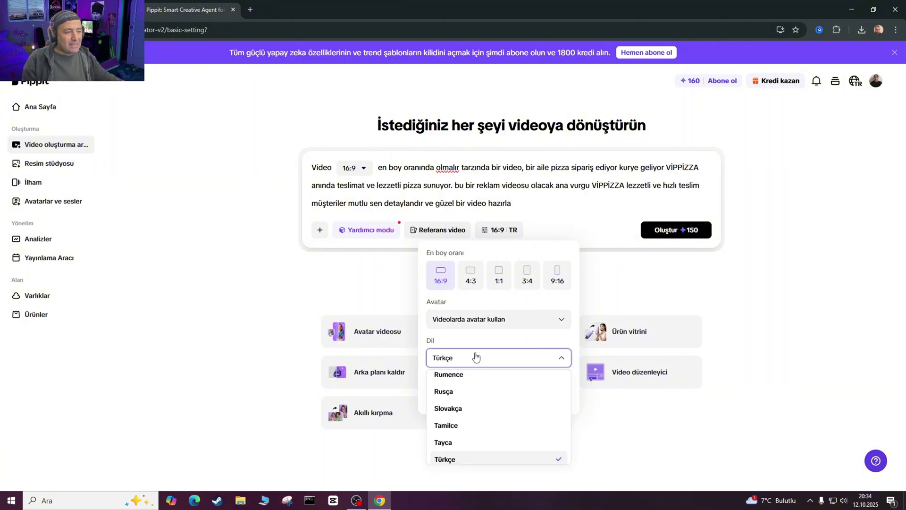
left_click(452, 458)
left_click(239, 322)
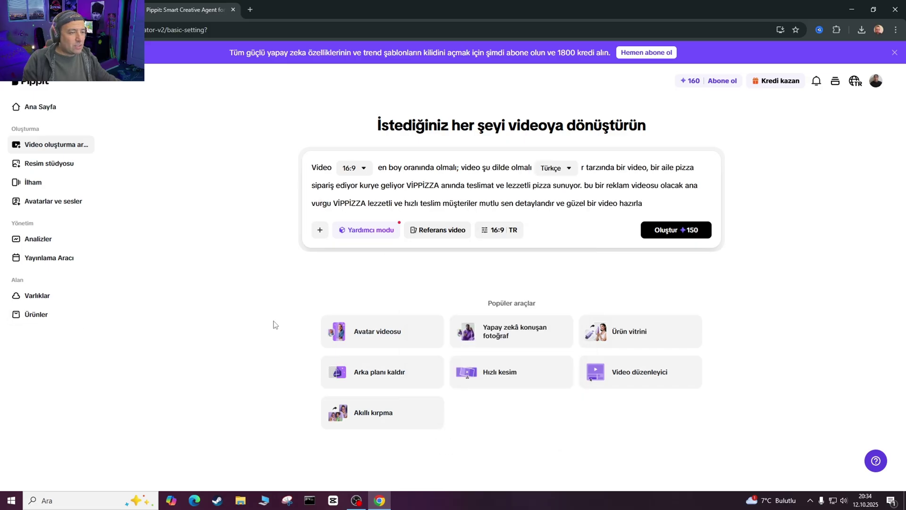
View the available video length options without changing the selection
left_click(490, 234)
left_click(474, 400)
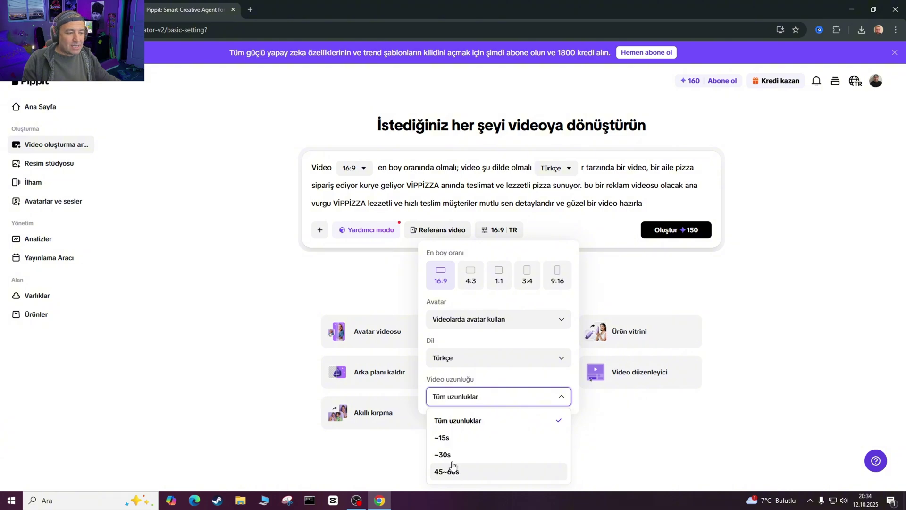
left_click(219, 284)
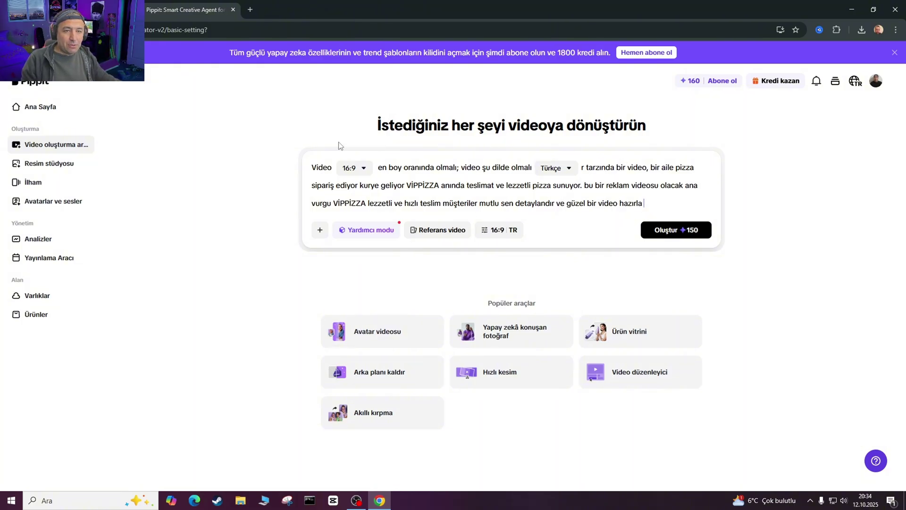
Review the tasks that earn extra credits and close the list
left_click(779, 81)
scroll(343, 258, "down", 2)
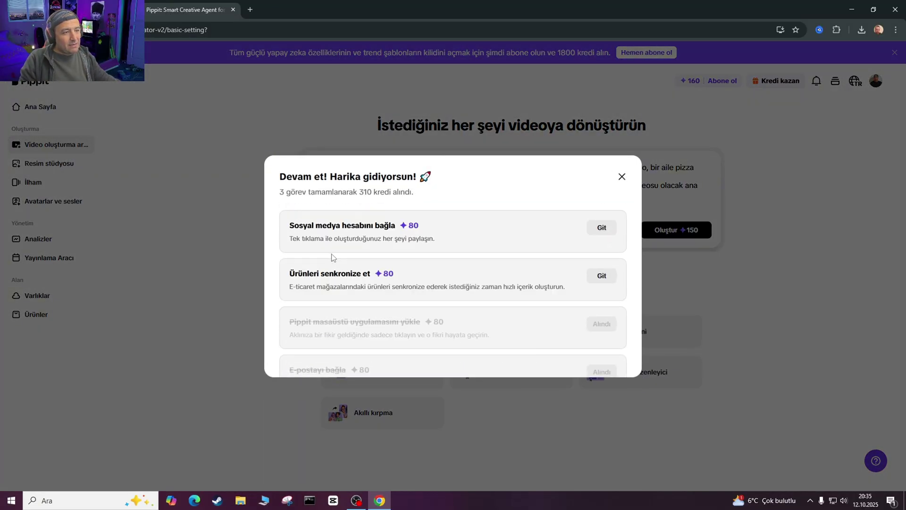
scroll(331, 288, "up", 2)
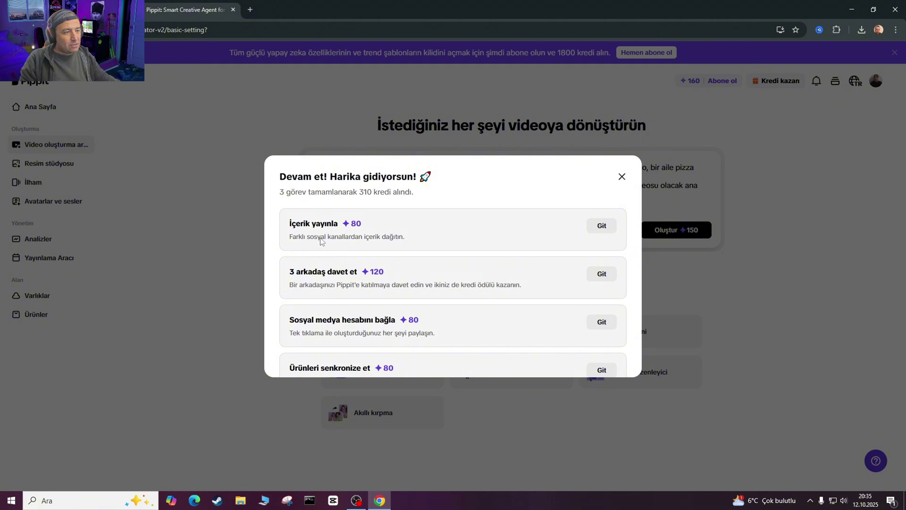
left_click(622, 177)
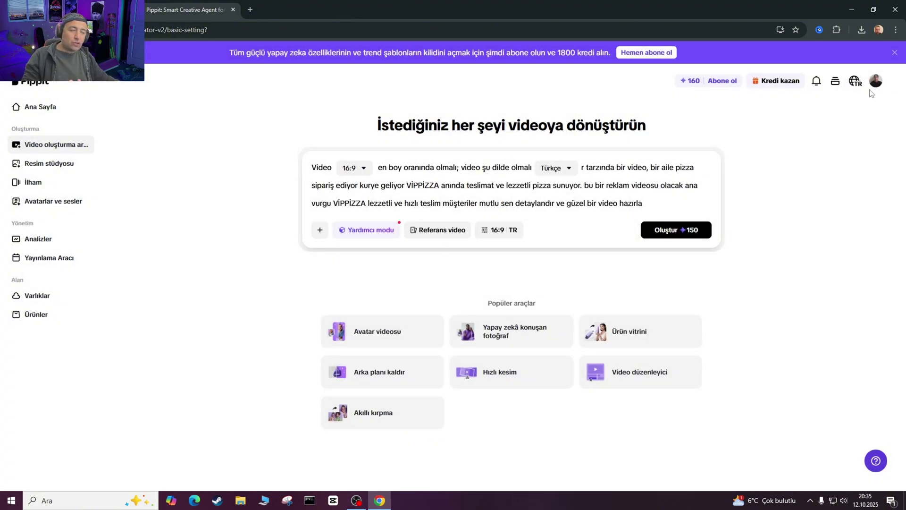
Play a previously generated animated video from the completed creation tasks and close its preview
left_click(836, 83)
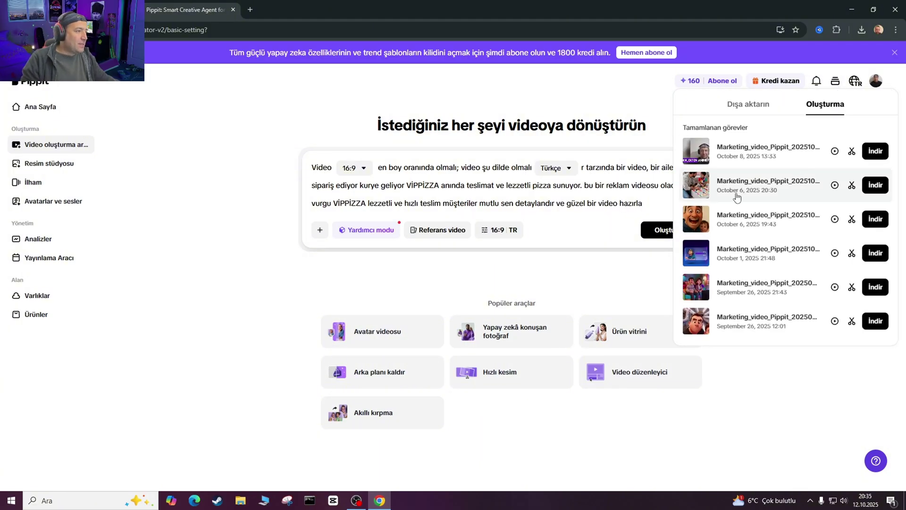
left_click(741, 255)
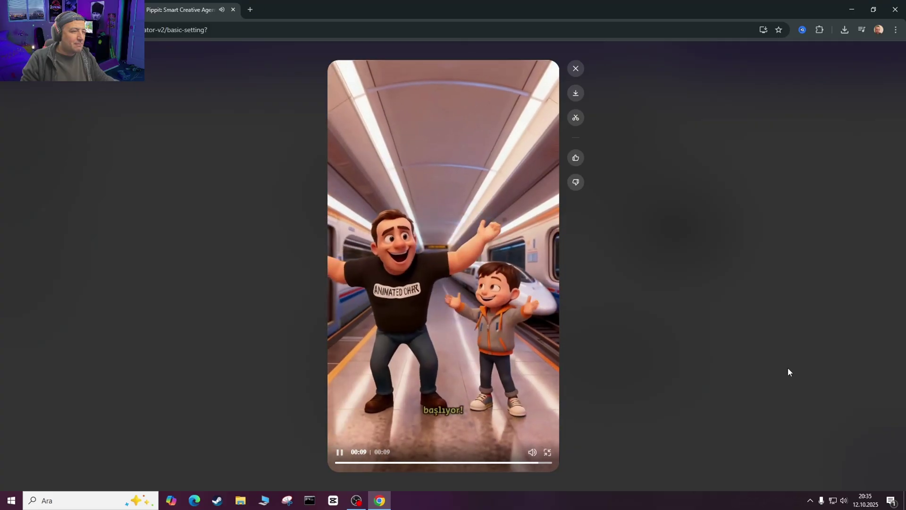
left_click(575, 68)
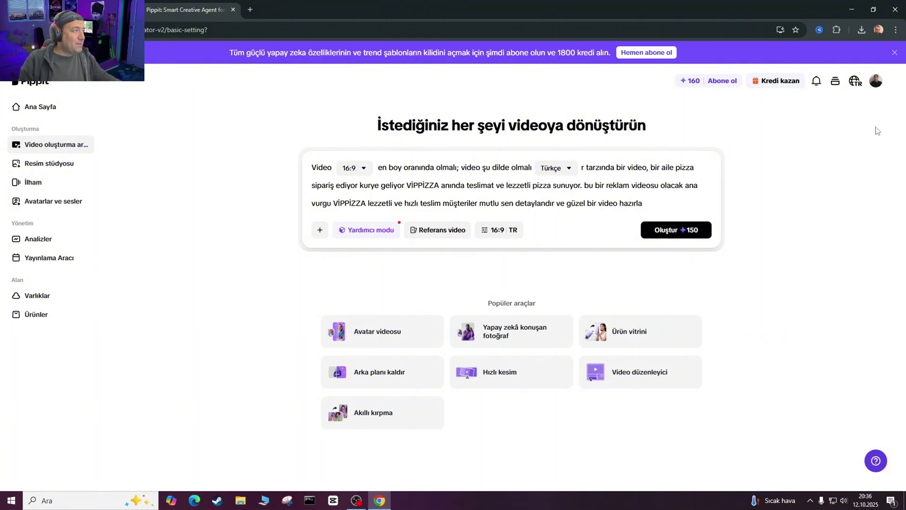
Play the completed VİPPİZZA video created on September 26, 2025 at 21:43 and open it in the video editor
left_click(836, 82)
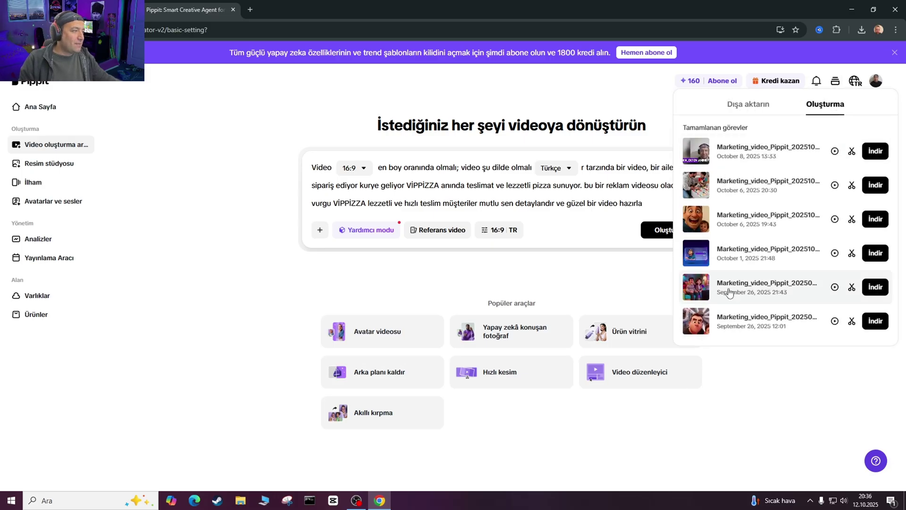
left_click(698, 285)
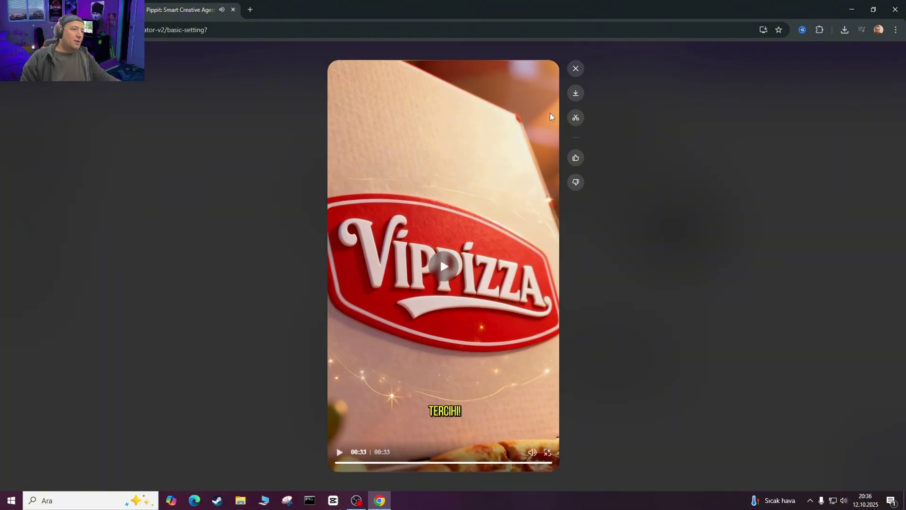
left_click(576, 118)
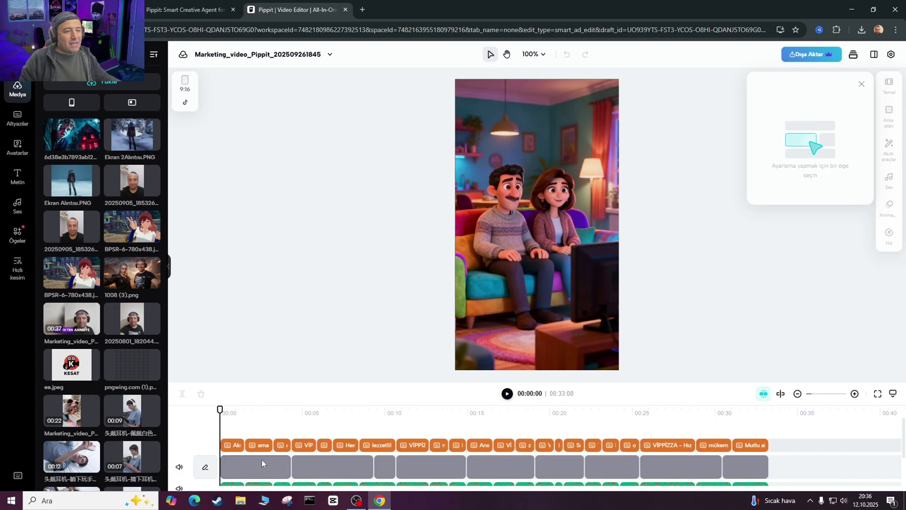
Inspect the settings of the second caption, the background music and the second voiceover clip, including its voice changer effects
left_click(260, 445)
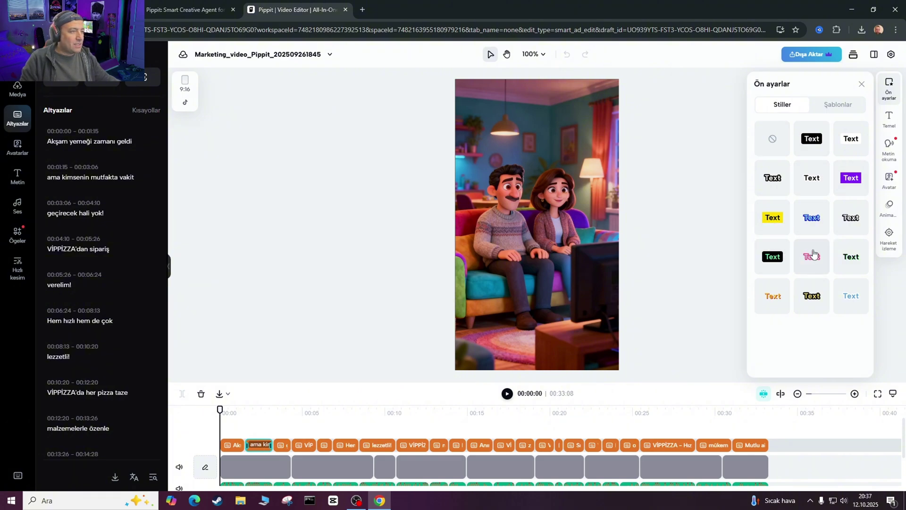
scroll(245, 460, "down", 2)
left_click(245, 460)
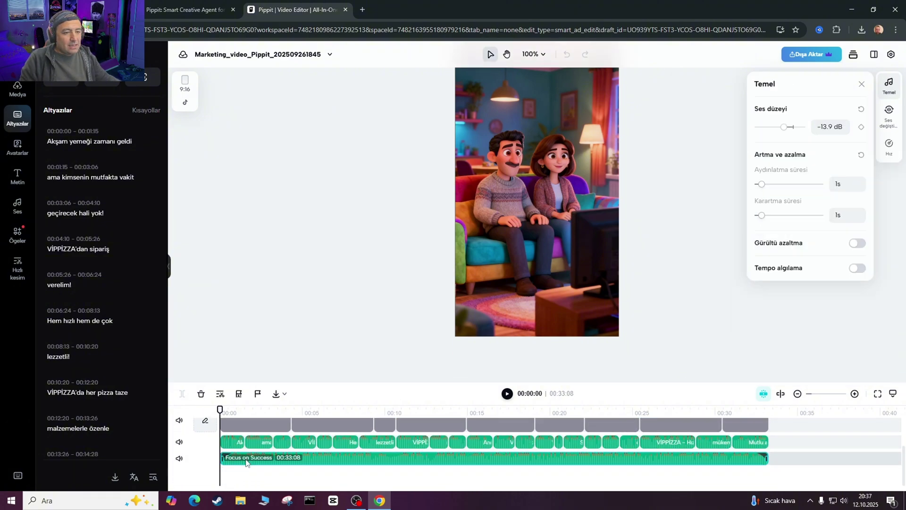
left_click(258, 442)
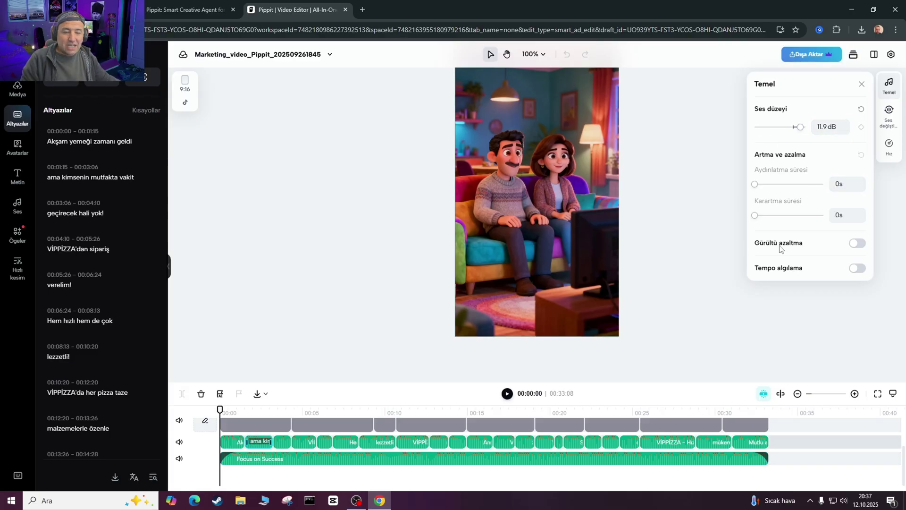
left_click(887, 119)
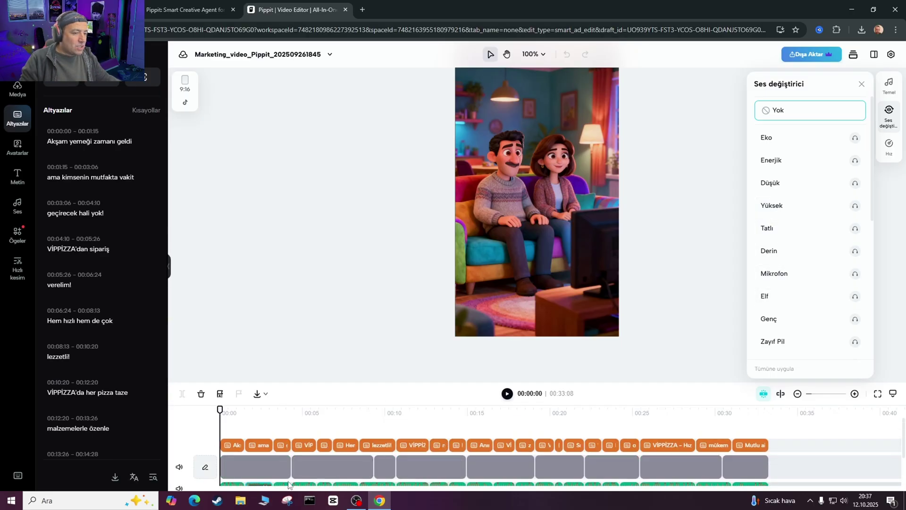
Inspect the first video clip's basic settings and the first caption's style presets, and clear the selection
left_click(255, 468)
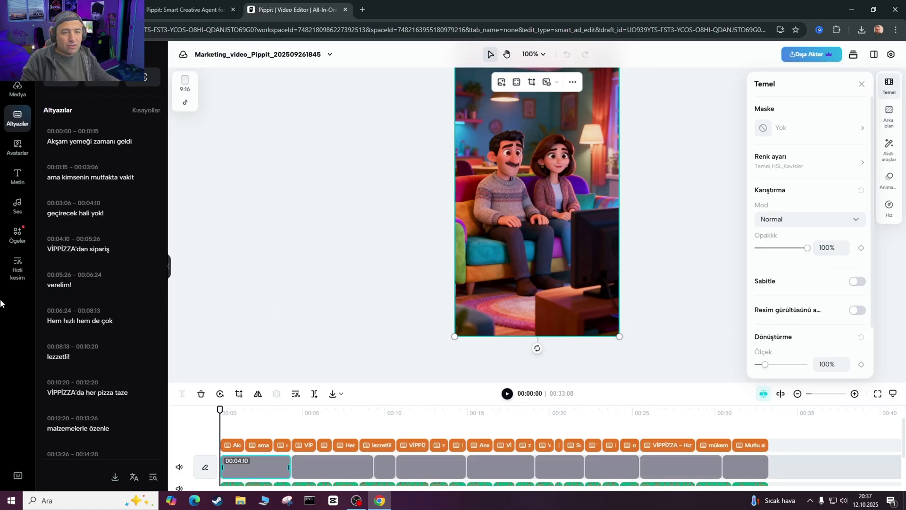
left_click(82, 141)
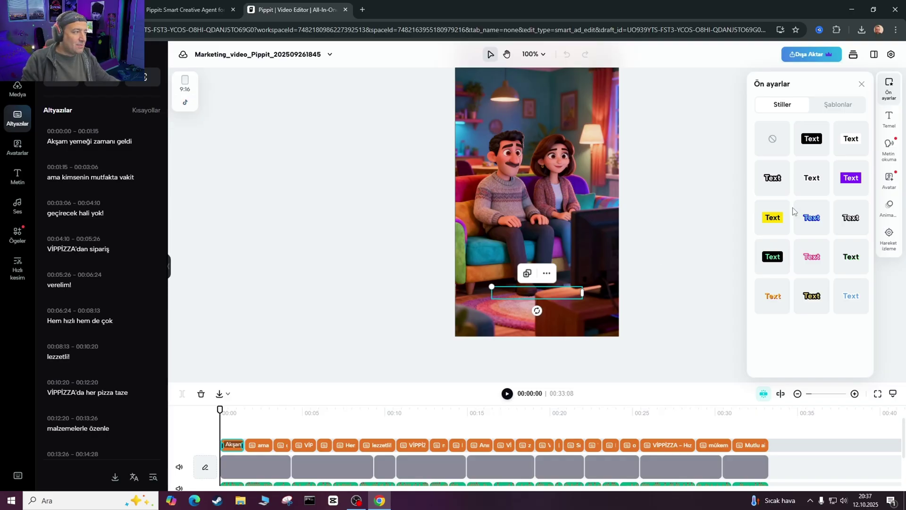
left_click(653, 182)
Play the video from the start up to the "VİPPİZZA'dan sipariş" line and apply the Tatlı voice effect to that voiceover clip
scroll(530, 448, "down", 2)
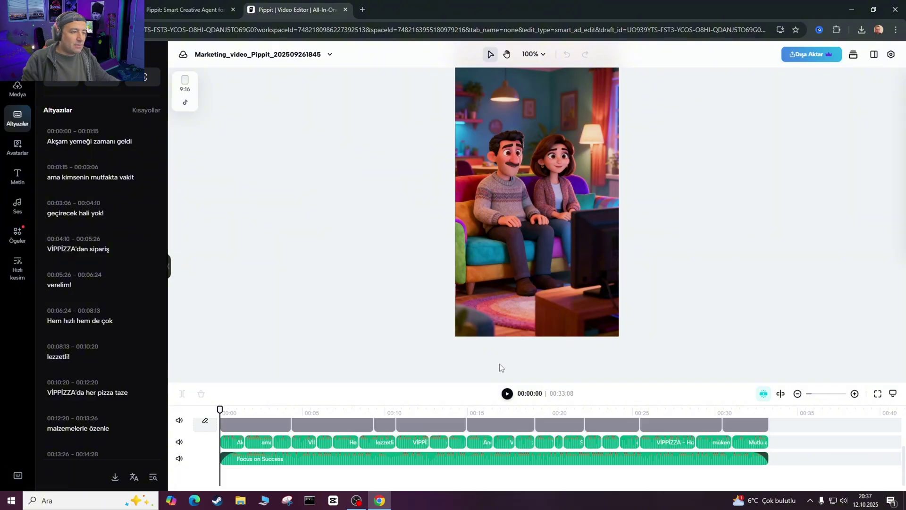
left_click(506, 394)
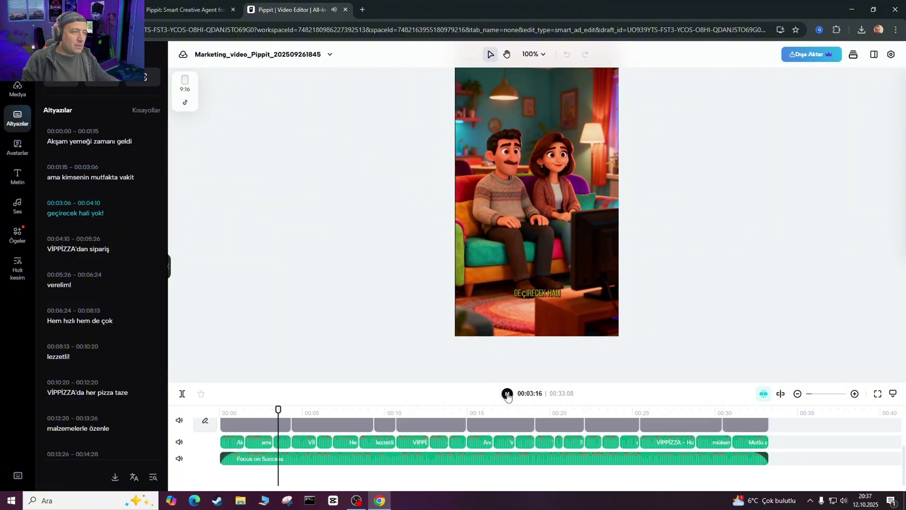
left_click(304, 442)
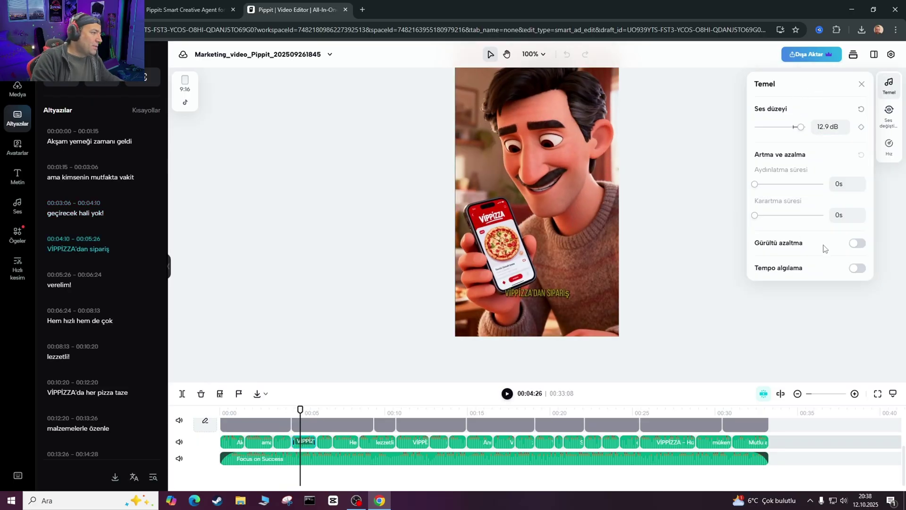
left_click(888, 116)
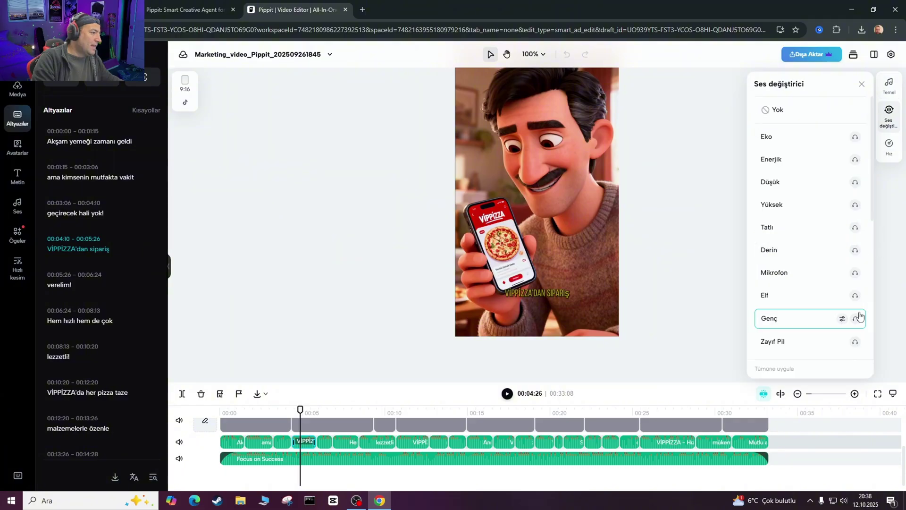
left_click(792, 319)
left_click(816, 228)
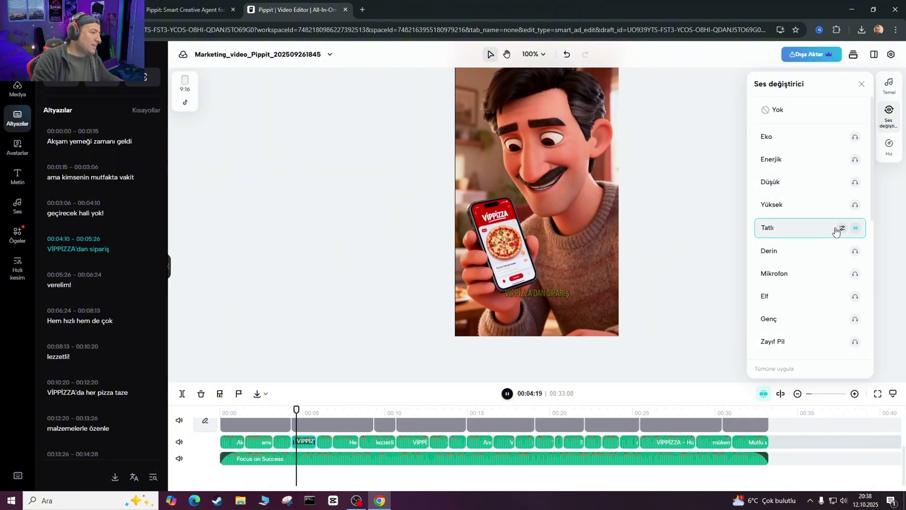
Browse the remaining voice changer effects and play the video onward to the "malzemelerle özenle" caption, pausing there
scroll(819, 320, "down", 6)
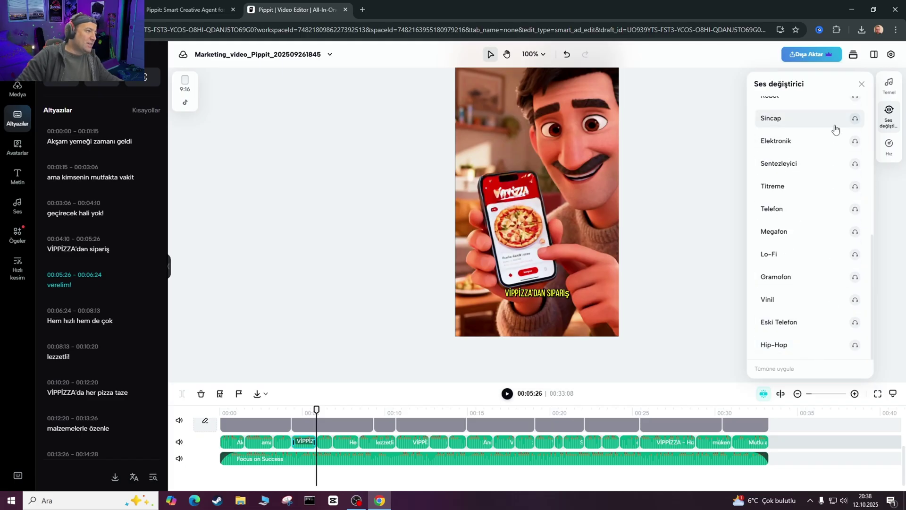
scroll(783, 134, "up", 6)
left_click(507, 394)
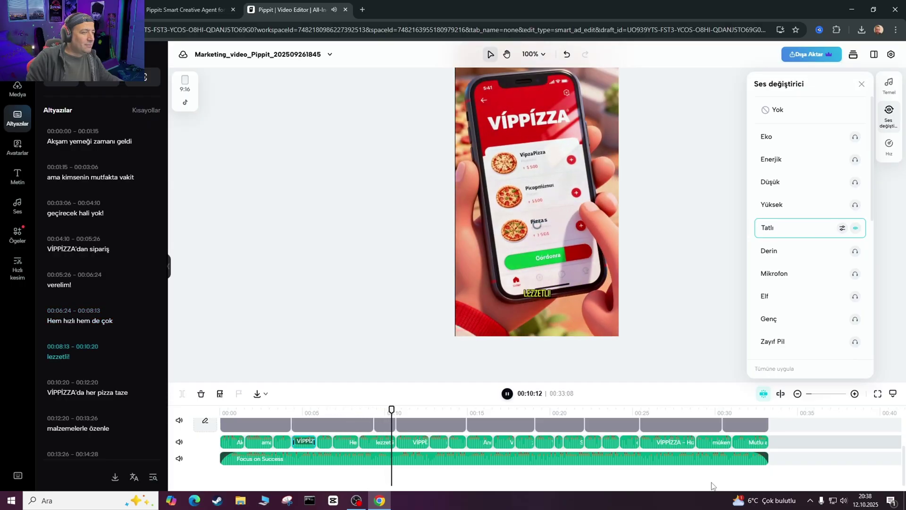
left_click(508, 394)
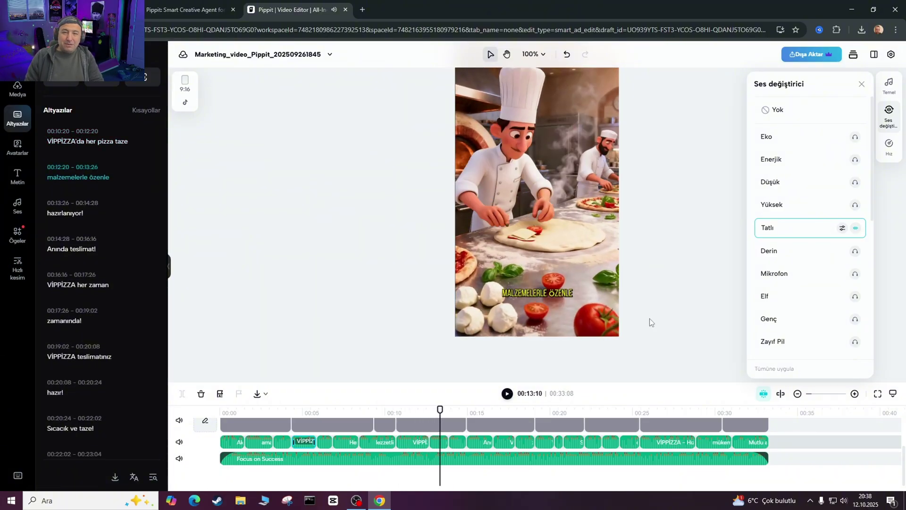